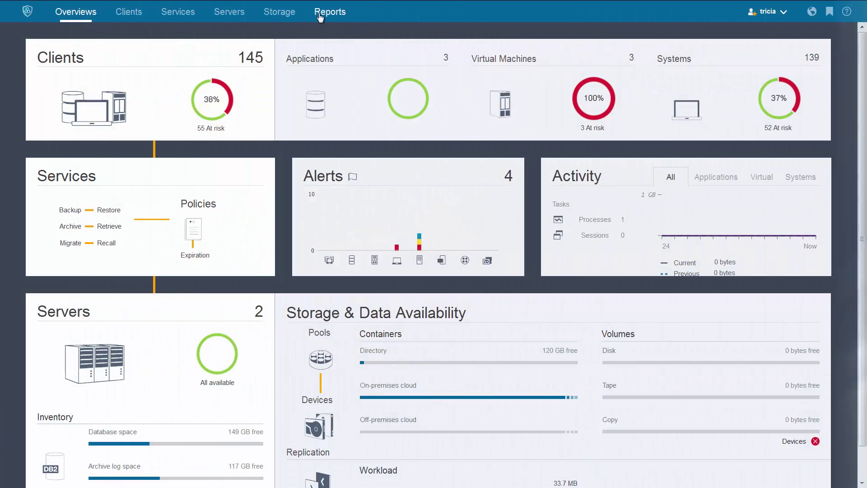
# - Go to the Reports page showing the General Operations and License Compliance reports
pyautogui.click(321, 16)
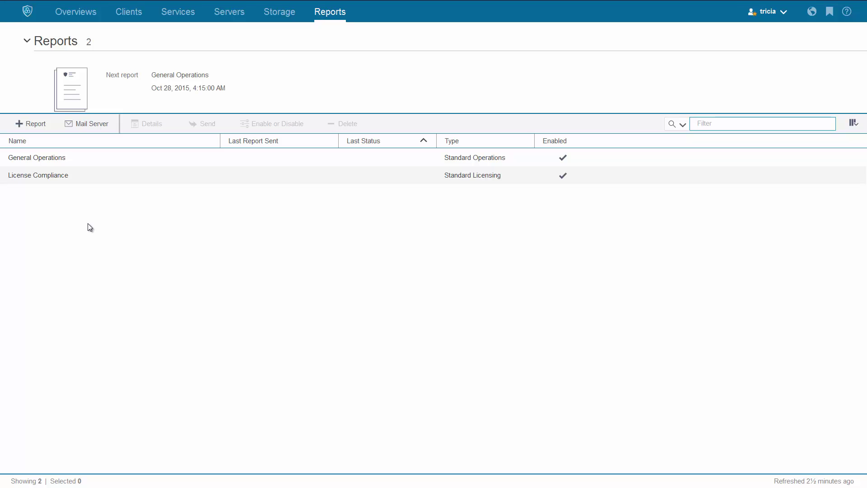
pyautogui.click(104, 128)
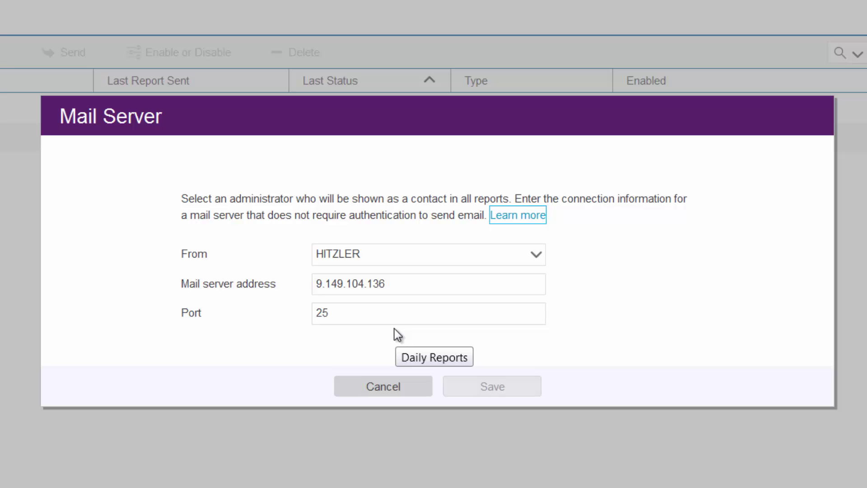
pyautogui.click(384, 388)
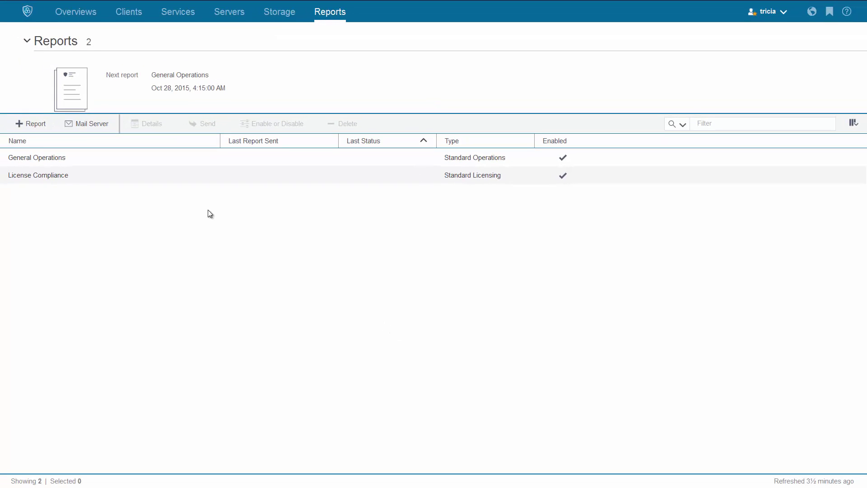
# - Start a new report named 'TSM Sever Report' with a 12:30 AM send time
pyautogui.click(29, 130)
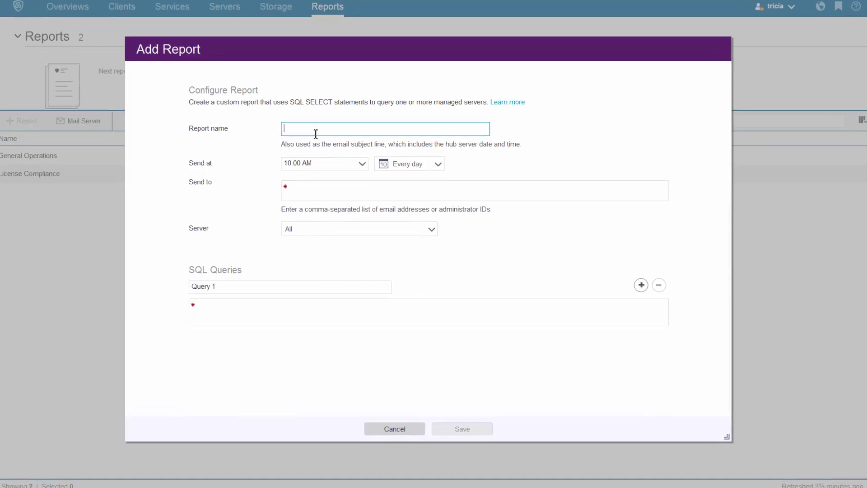
pyautogui.write('TSM Sever Report')
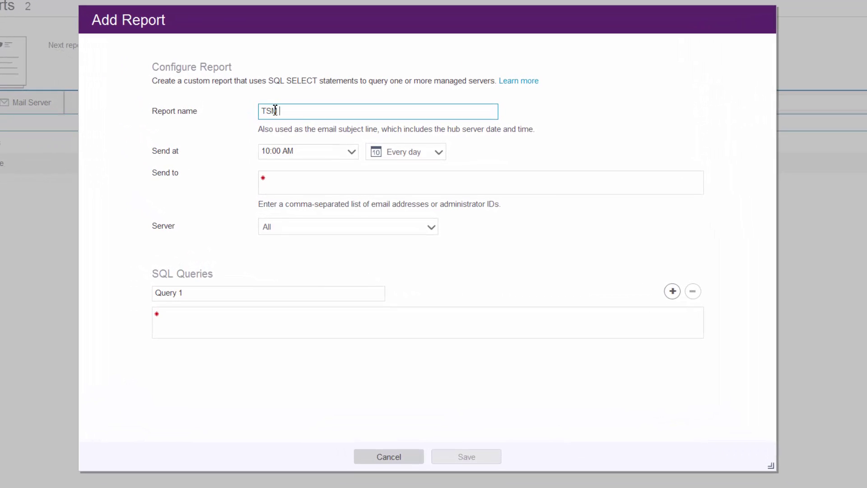
pyautogui.click(307, 151)
pyautogui.click(332, 174)
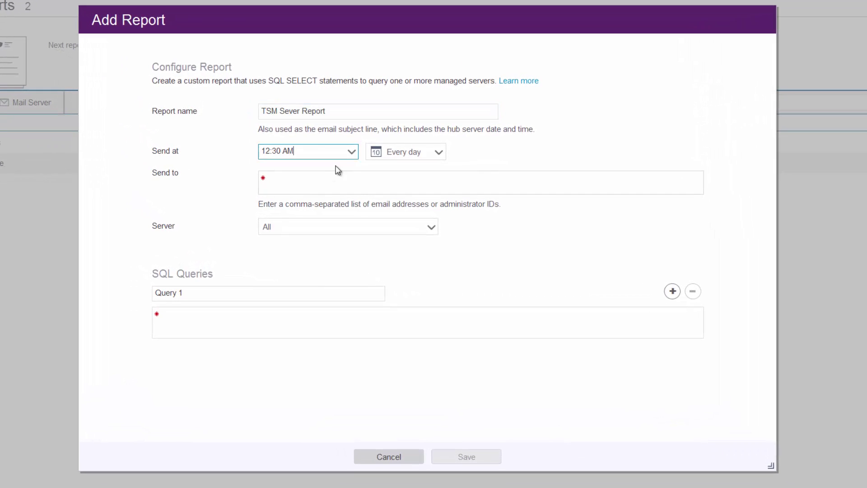
pyautogui.click(352, 151)
pyautogui.click(346, 163)
pyautogui.click(351, 152)
pyautogui.click(307, 194)
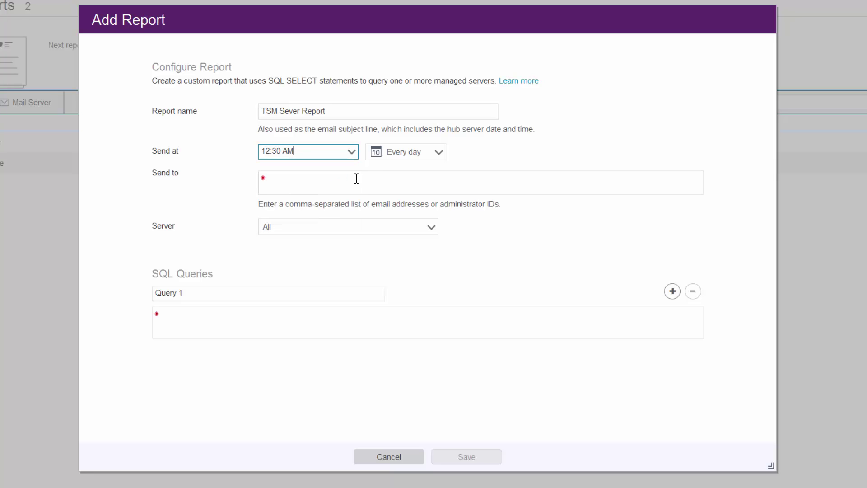
# - Schedule the report weekly, sending on Sunday and Thursday
pyautogui.click(441, 153)
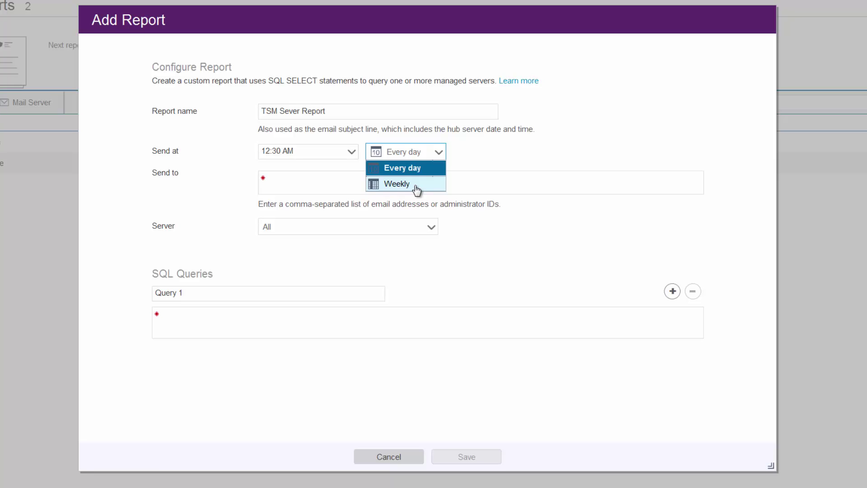
pyautogui.click(417, 189)
pyautogui.click(439, 153)
pyautogui.click(411, 170)
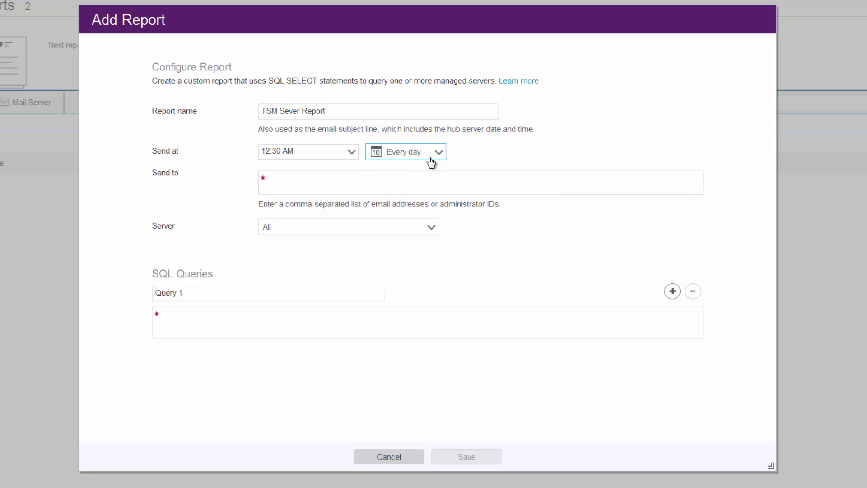
pyautogui.click(437, 154)
pyautogui.click(407, 183)
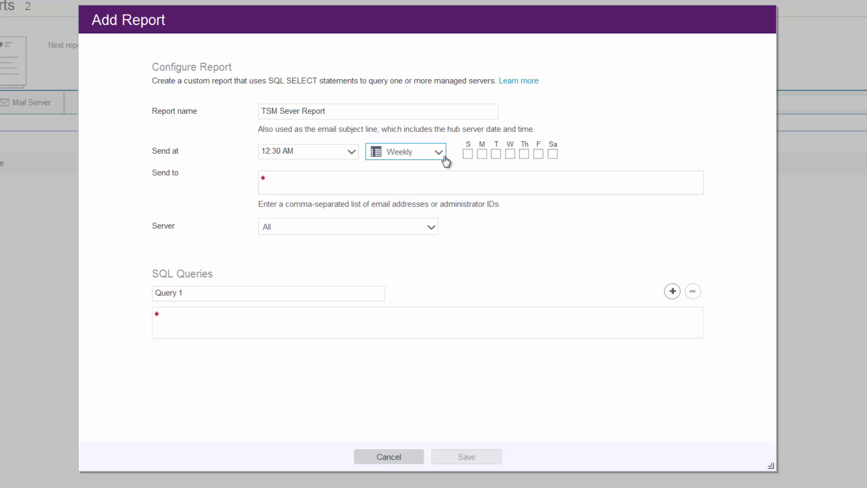
pyautogui.click(524, 154)
# - Paste the four recipients into Send to and target the SPOKE server
pyautogui.click(330, 183)
pyautogui.hotkey('ctrl', 'v')
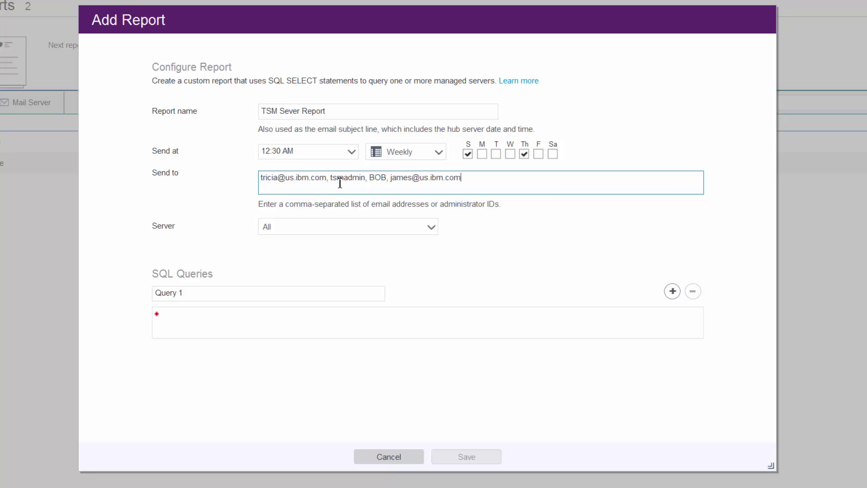
pyautogui.click(432, 228)
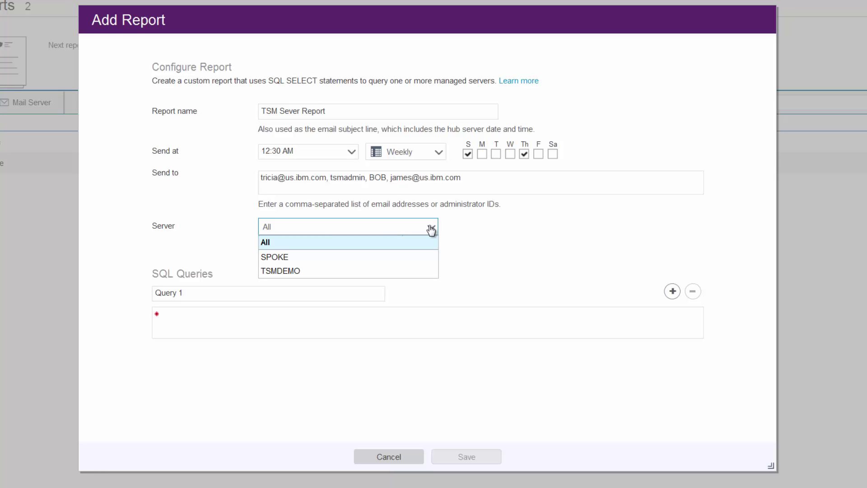
pyautogui.click(388, 257)
# - Rename the first SQL query to 'Backup Status'
pyautogui.click(213, 294)
pyautogui.write('Backup Status')
pyautogui.click(174, 316)
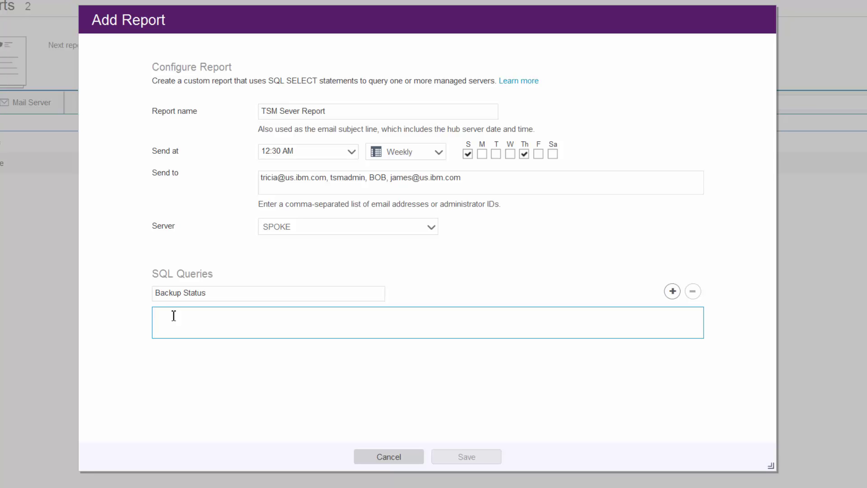
# - Paste the Backup Status SQL and add a second query named 'Replicating Servers'
pyautogui.write('select node_name, filespace_name, backup_start, backup_end from filespaces where backup_start is not NULL')
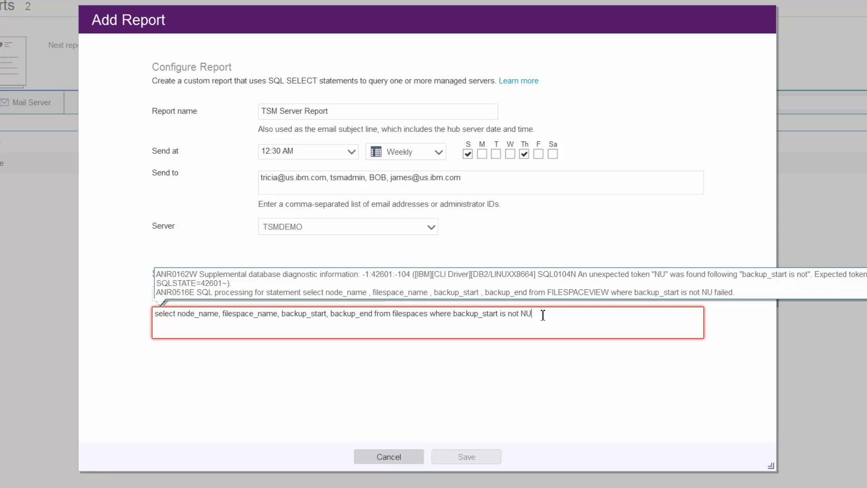
pyautogui.write('LL')
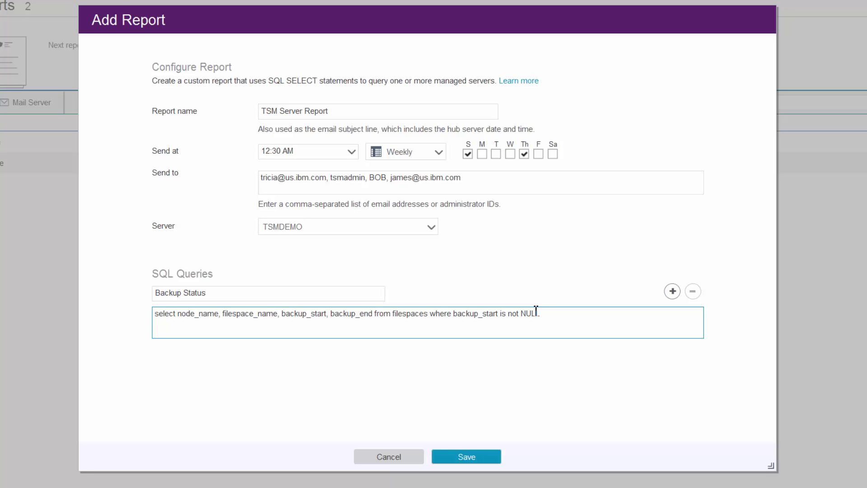
pyautogui.click(672, 291)
pyautogui.write('Replicating Servers')
# - Paste the Replicating Servers SQL and save the TSM Server Report
pyautogui.click(165, 379)
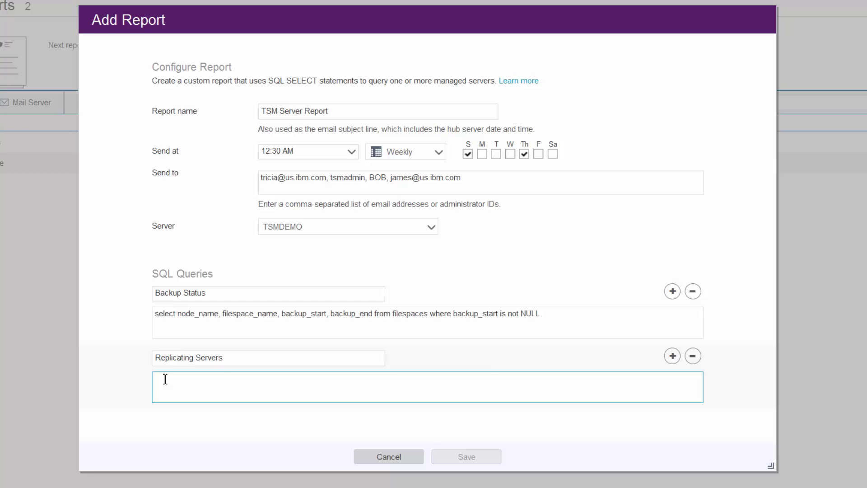
pyautogui.write('select node_name, filespace_name, backup_start, backup_end, from filespaces where backup_start is not NUL')
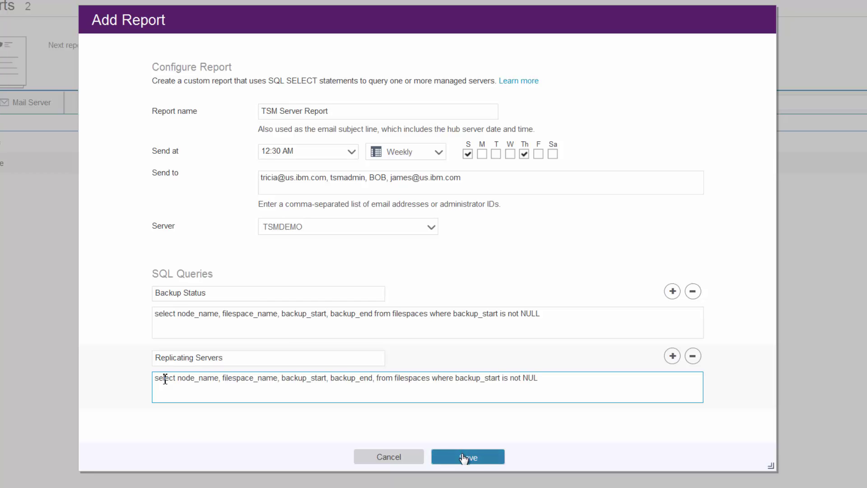
pyautogui.click(464, 458)
pyautogui.click(472, 348)
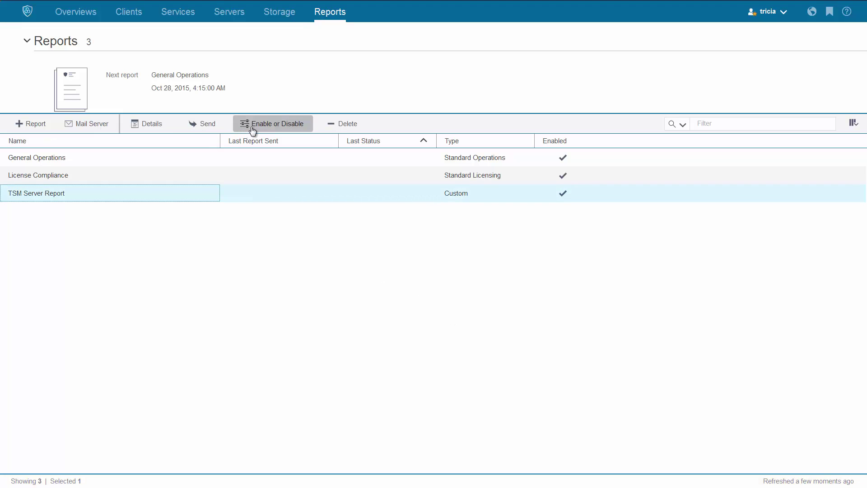
# - Send TSM Server Report to all recipients now, leaving its enabled state unchanged
pyautogui.click(253, 128)
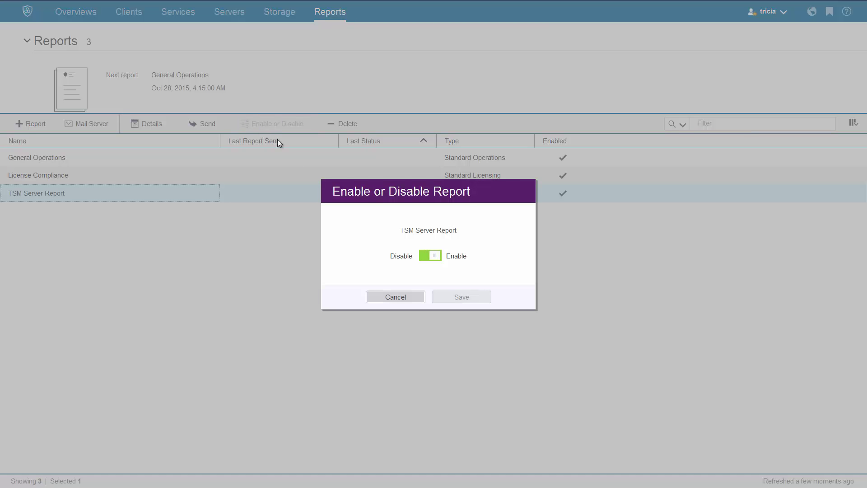
pyautogui.click(406, 298)
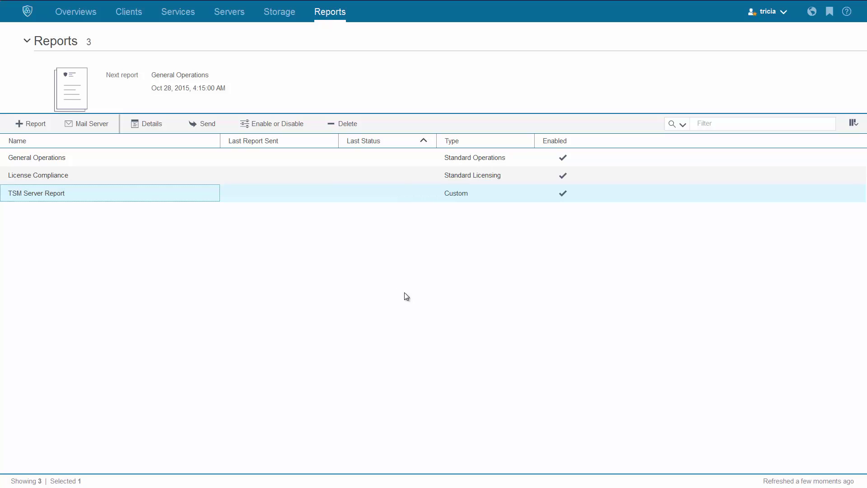
pyautogui.click(200, 123)
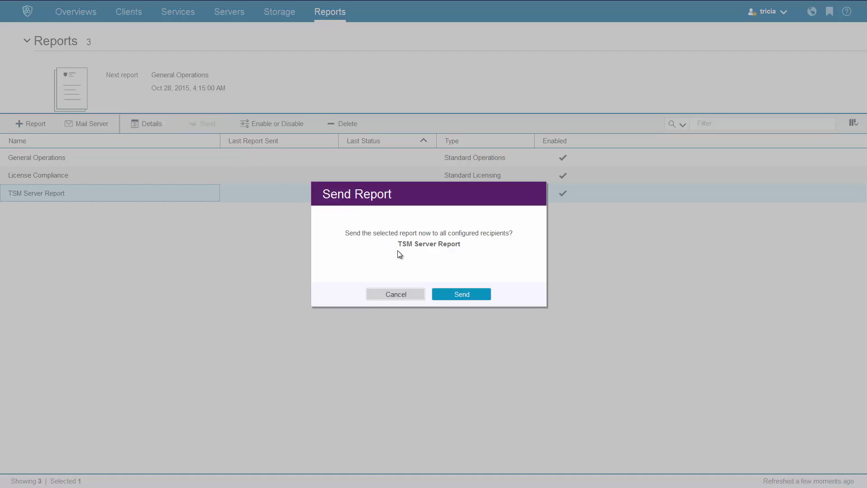
pyautogui.click(466, 296)
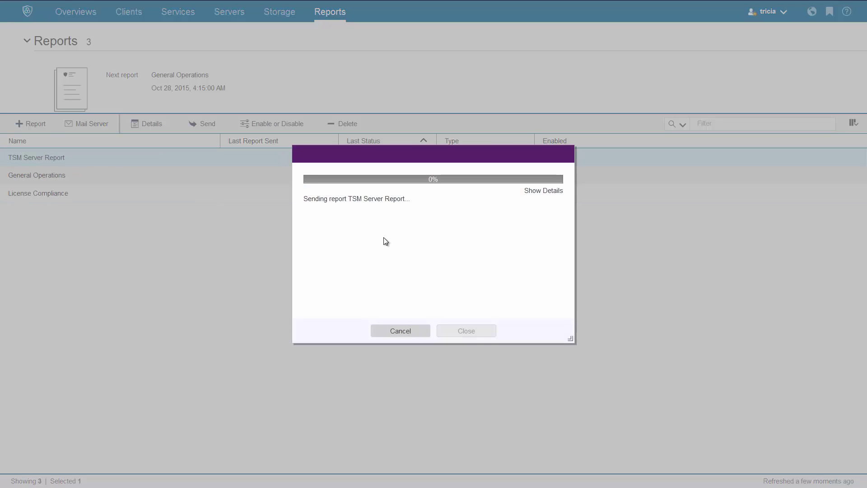
pyautogui.click(402, 331)
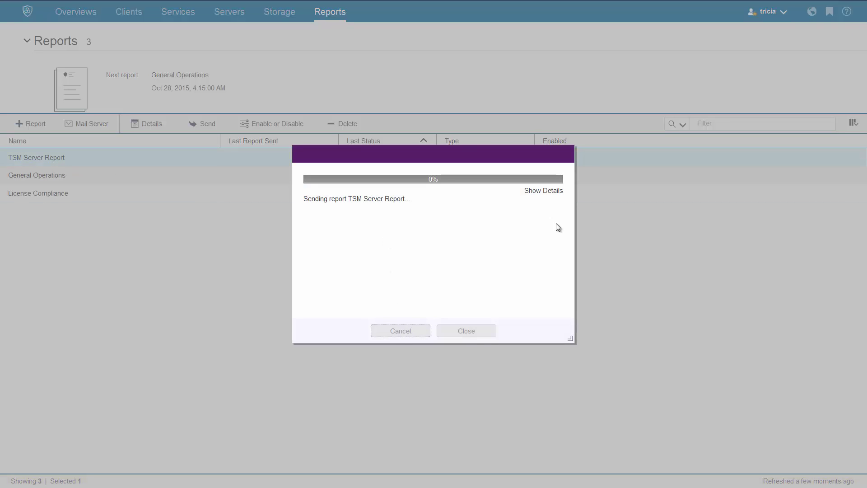
pyautogui.click(461, 331)
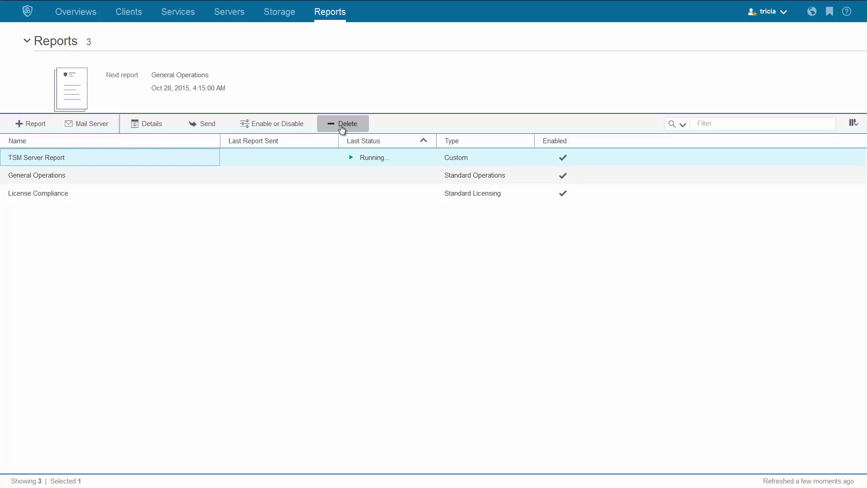
# - Delete the TSM Server Report and confirm the deletion
pyautogui.click(342, 129)
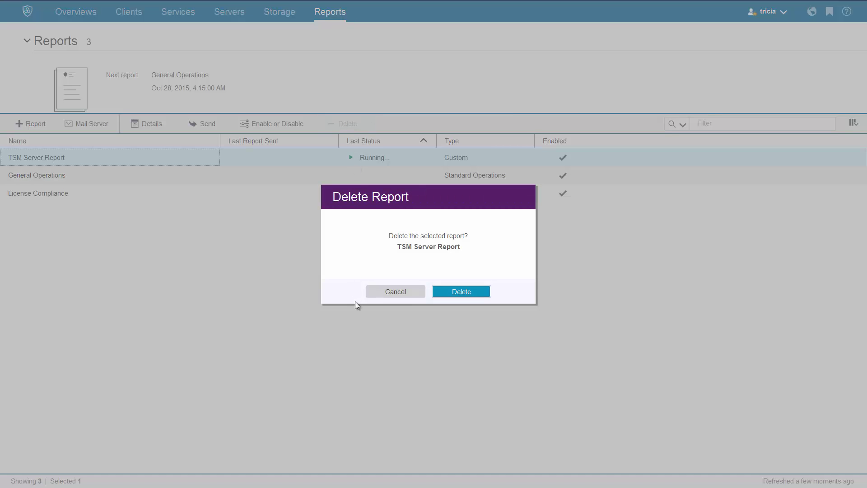
pyautogui.click(450, 295)
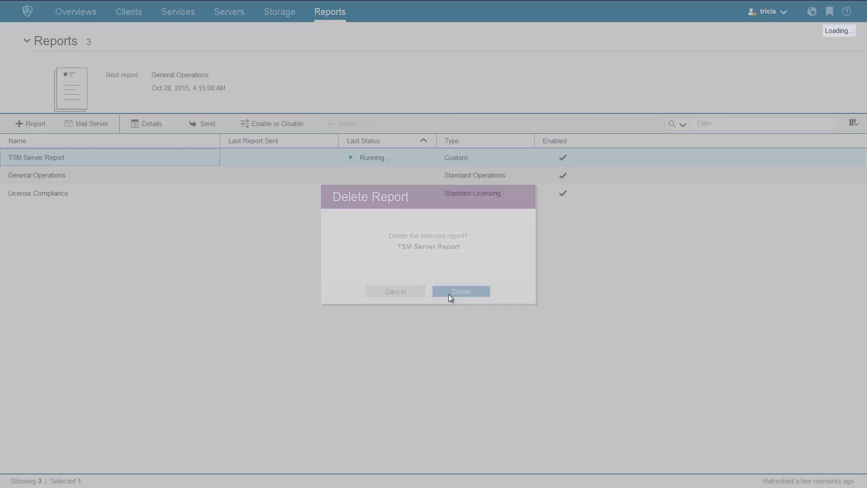